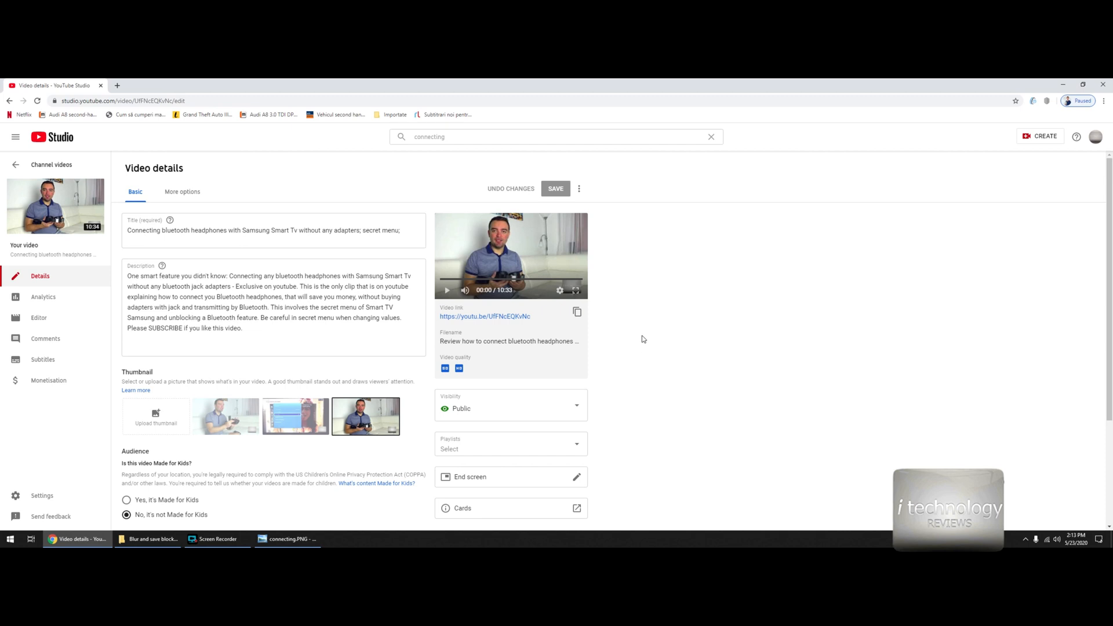
# - Look over the Bluetooth headphones video's details and open its monetisation settings
pyautogui.scroll(-1, 394, 467)
pyautogui.scroll(1, 405, 464)
pyautogui.click(67, 387)
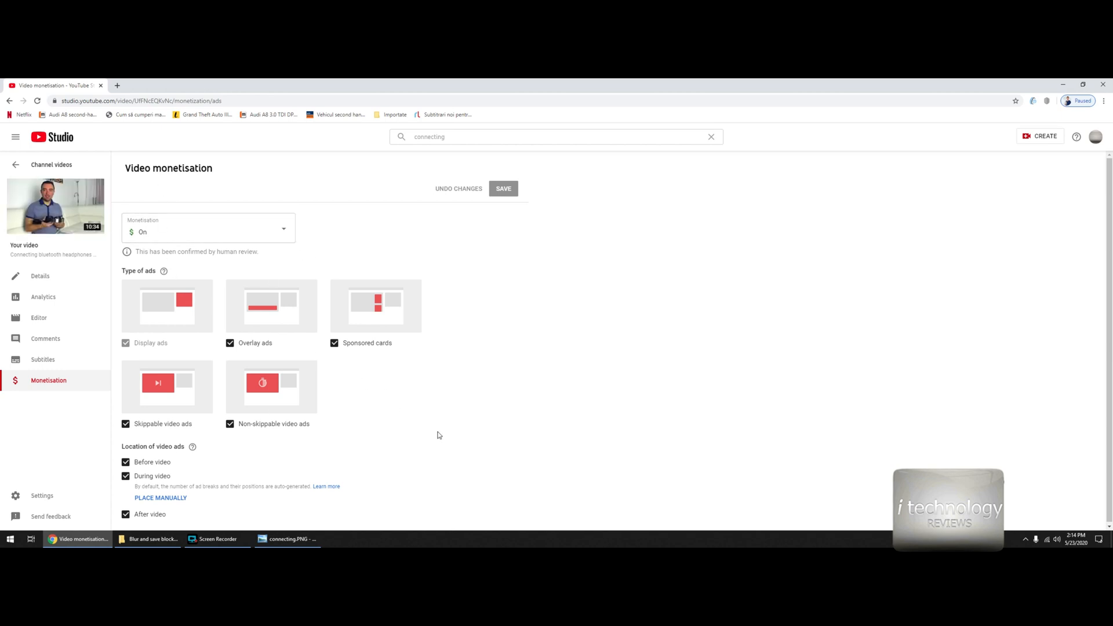
# - Examine the existing custom blur areas on the Bluetooth headphones video and leave the blur editor without applying changes
pyautogui.click(47, 314)
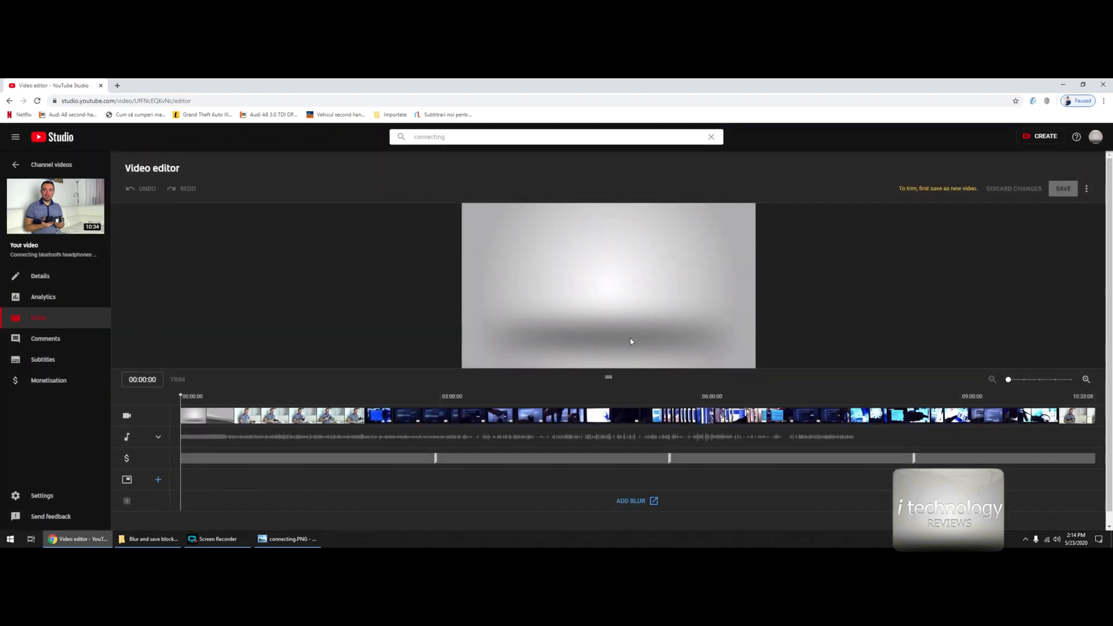
pyautogui.click(636, 500)
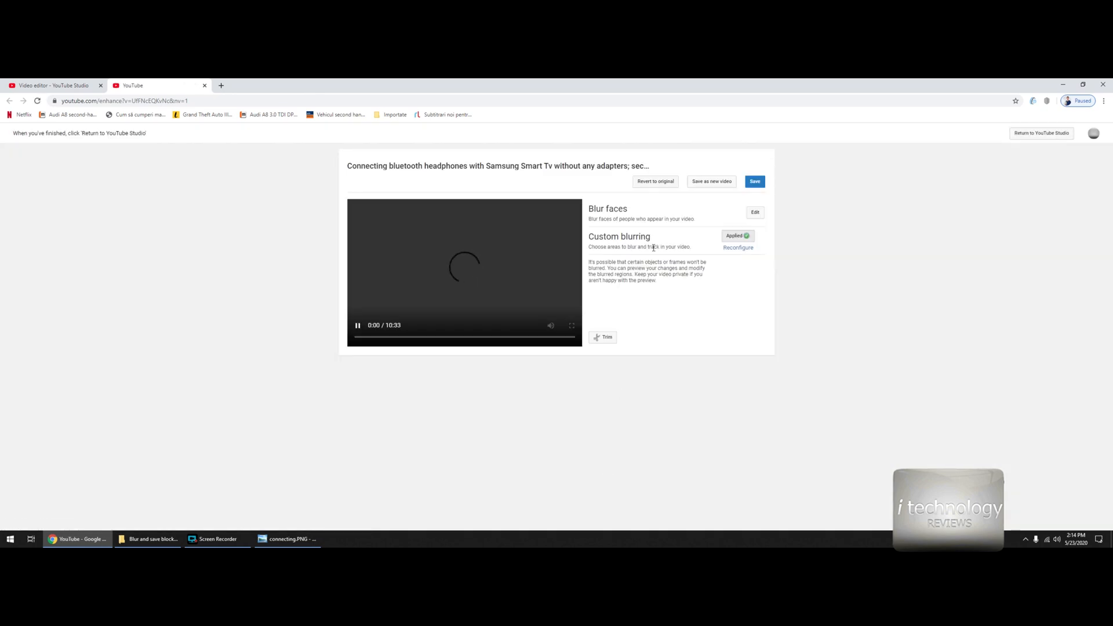
pyautogui.click(736, 238)
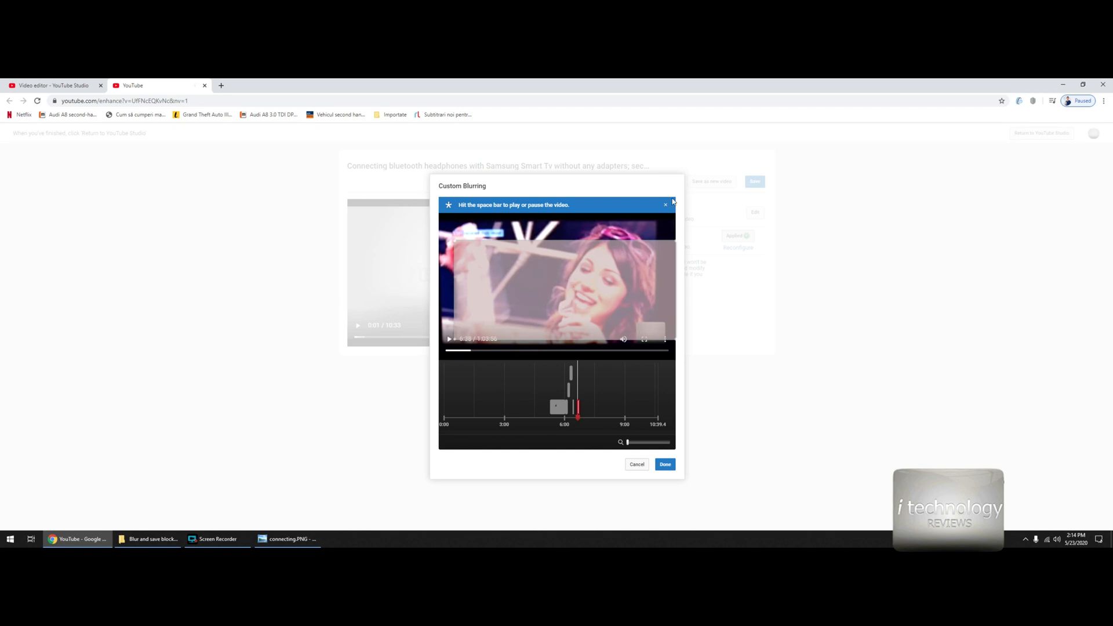
pyautogui.click(636, 465)
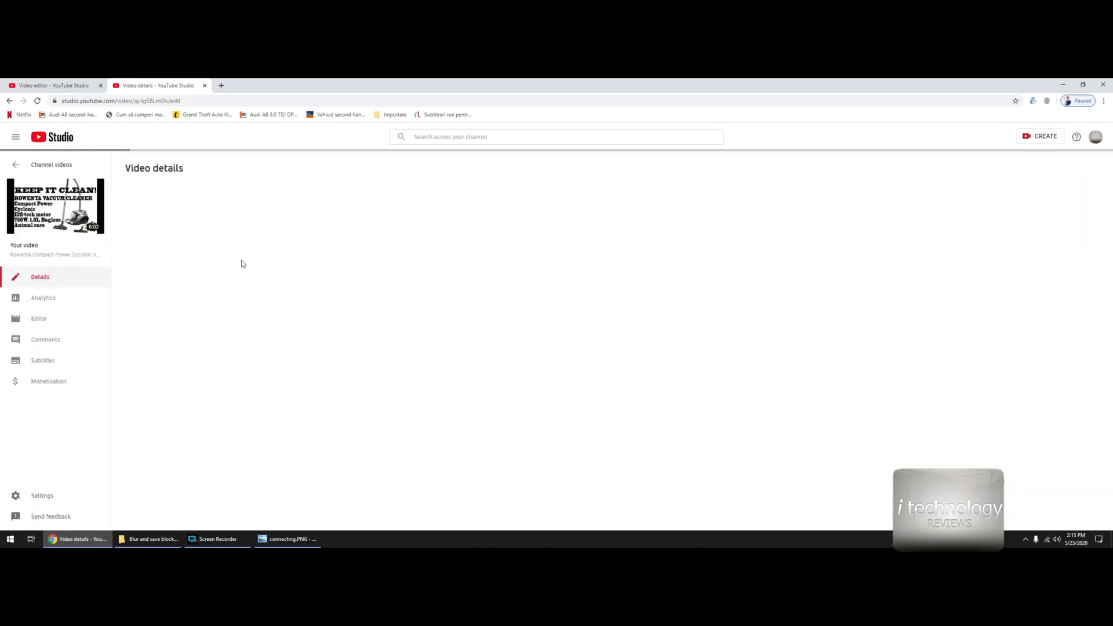
# - Open custom blurring for the Rowenta vacuum cleaner video and draw a blur area on the picture
pyautogui.click(56, 321)
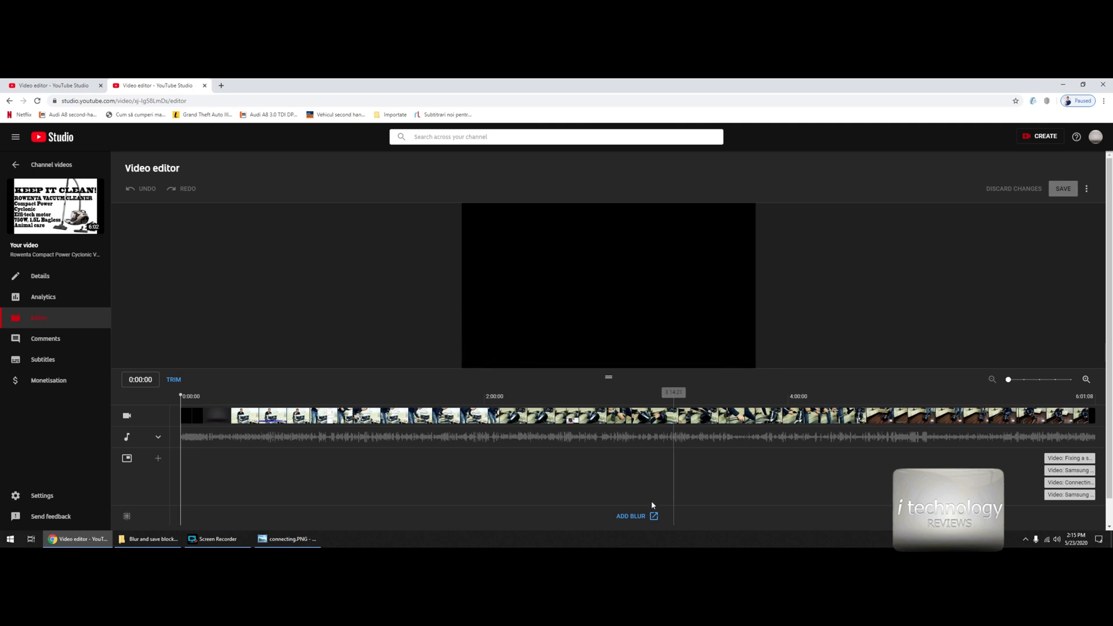
pyautogui.click(627, 517)
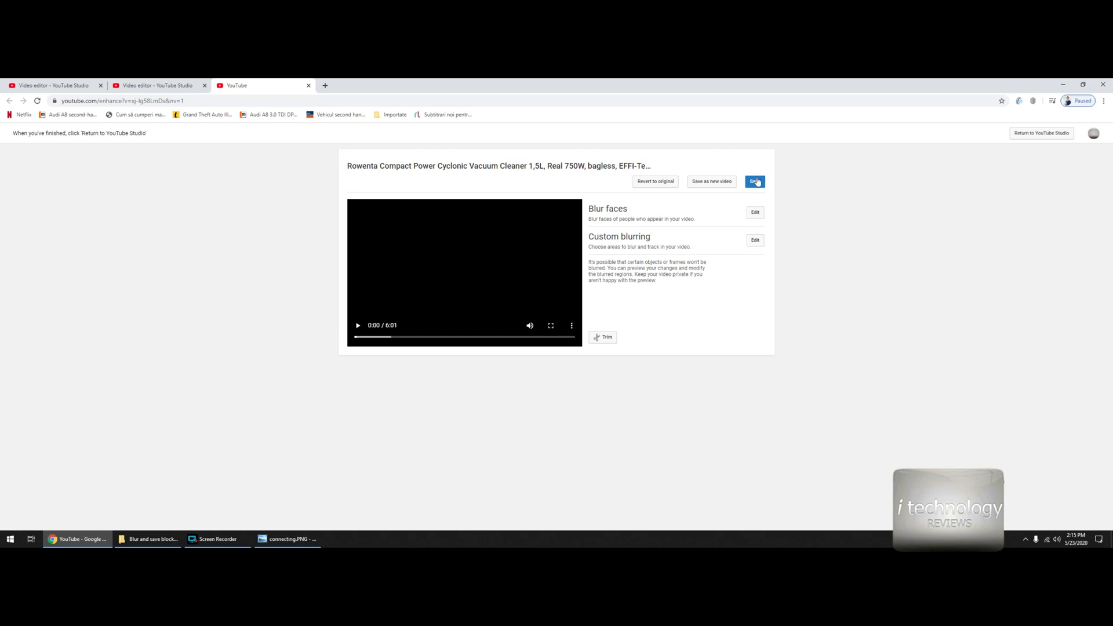
pyautogui.click(755, 241)
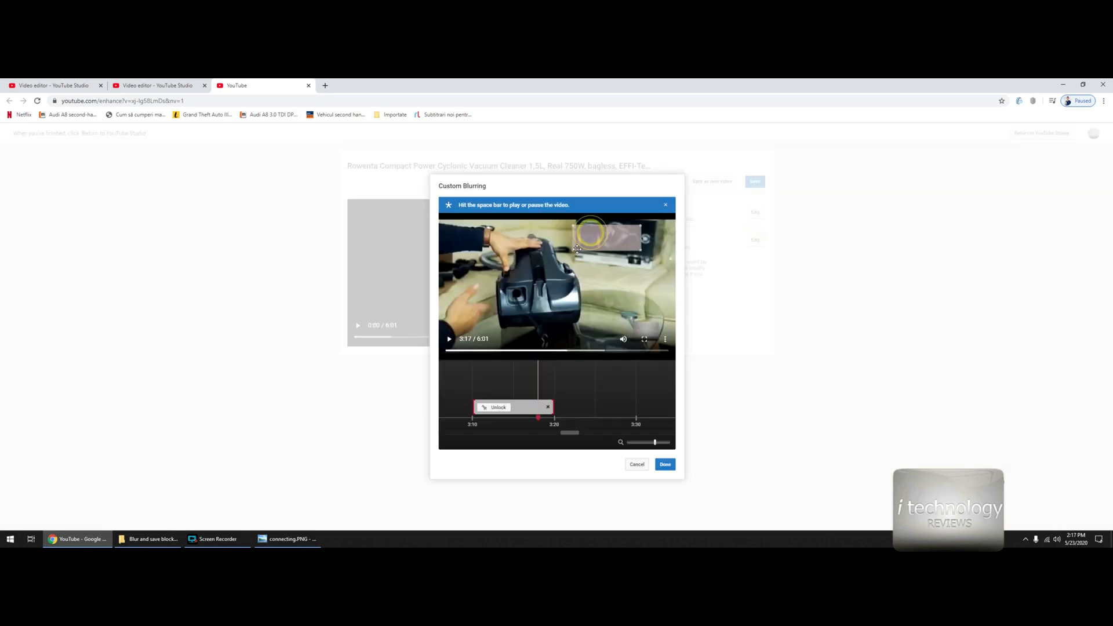
pyautogui.moveTo(577, 249); pyautogui.dragTo(599, 238)
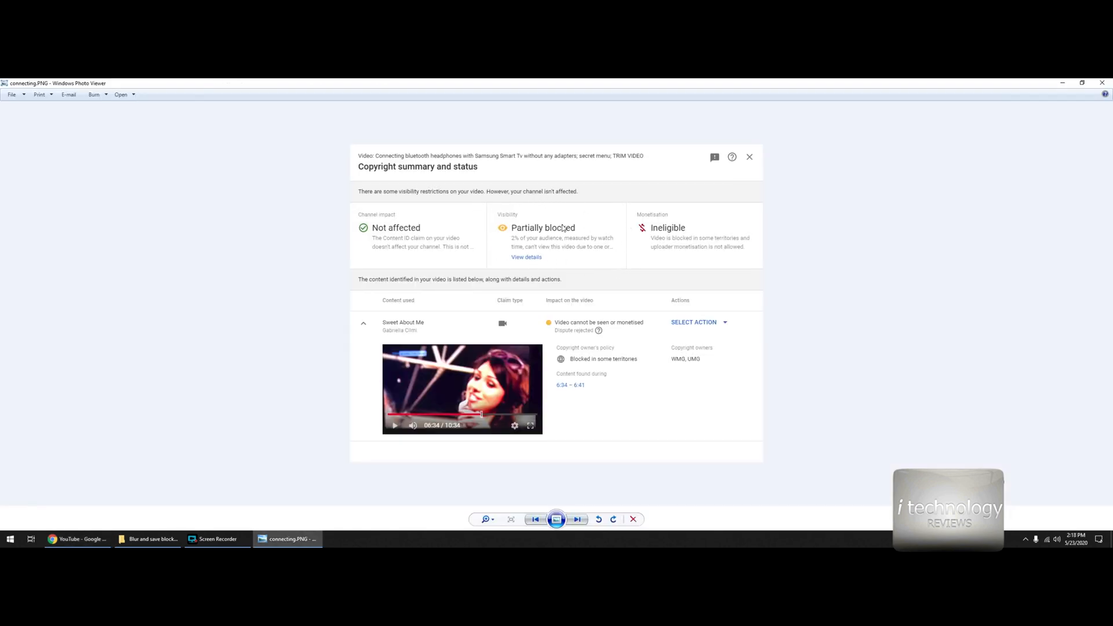
# - Page through the copyright claim screenshots from connecting.PNG to SME claim.PNG and WMG dispute.PNG
pyautogui.press('Right')
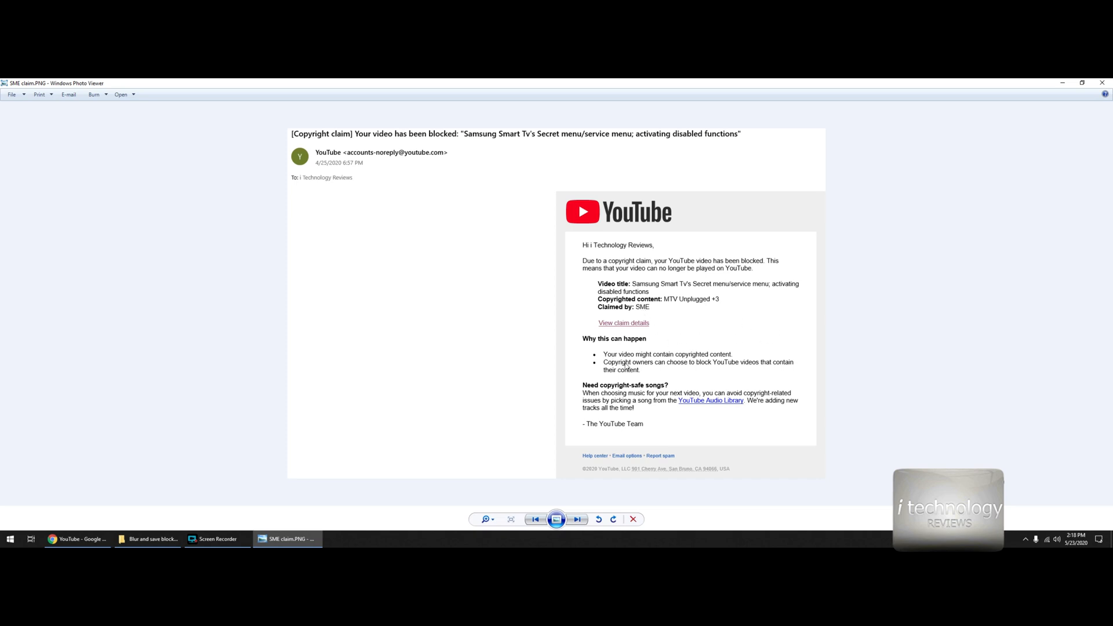
pyautogui.scroll(2, 635, 370)
pyautogui.scroll(-2, 689, 373)
pyautogui.press('Right')
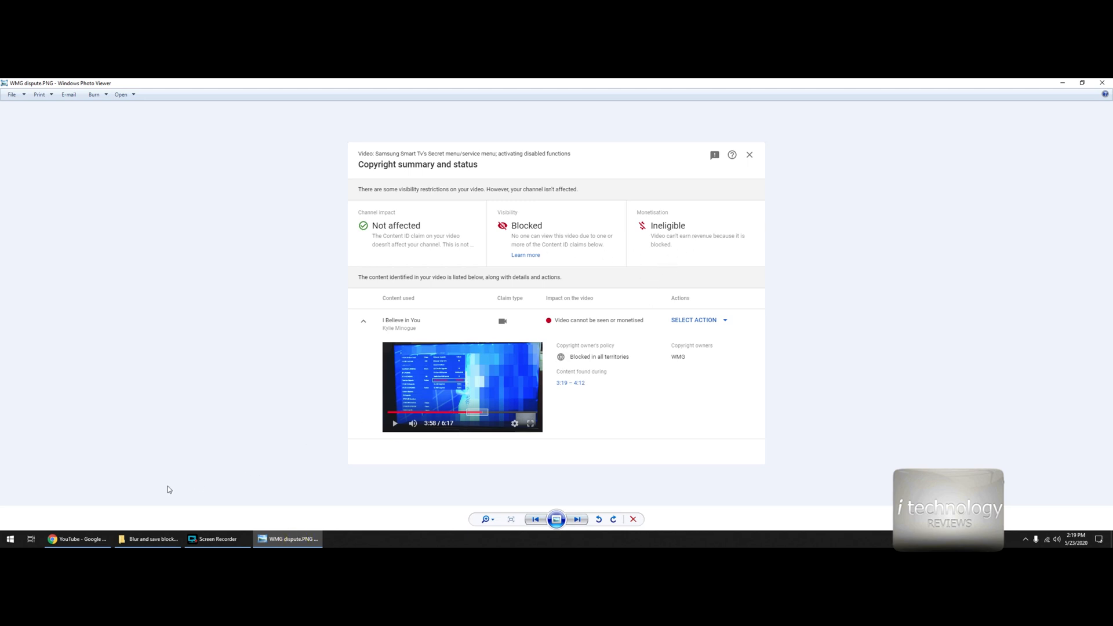
# - Open the vacuum cleaner video's Trim tool and check the claimed time range in the WMG dispute.PNG screenshot
pyautogui.click(77, 539)
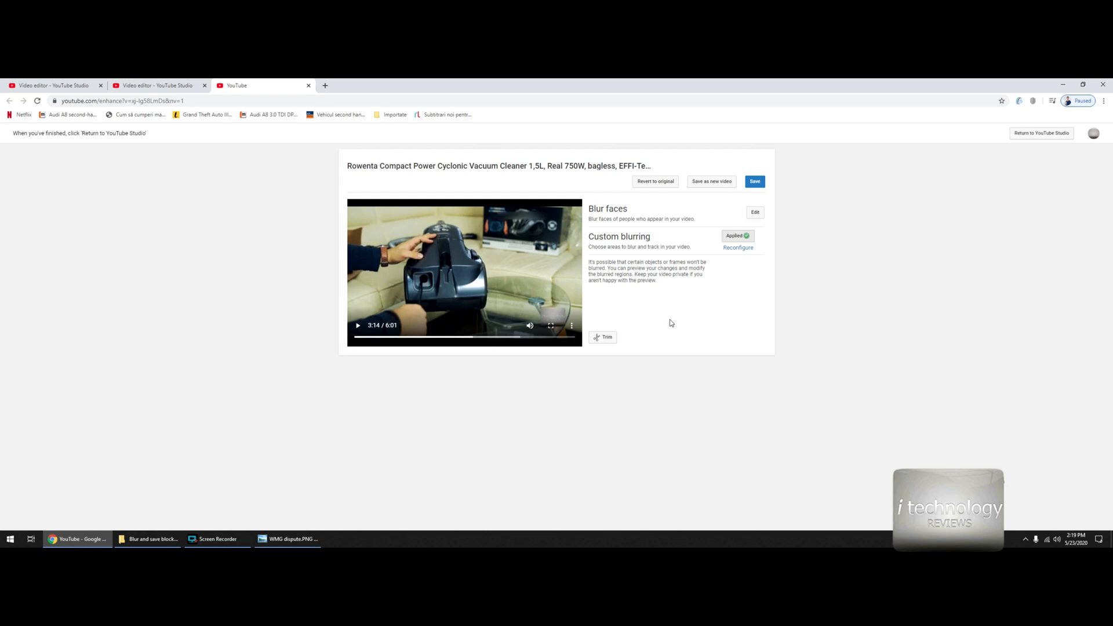
pyautogui.click(288, 538)
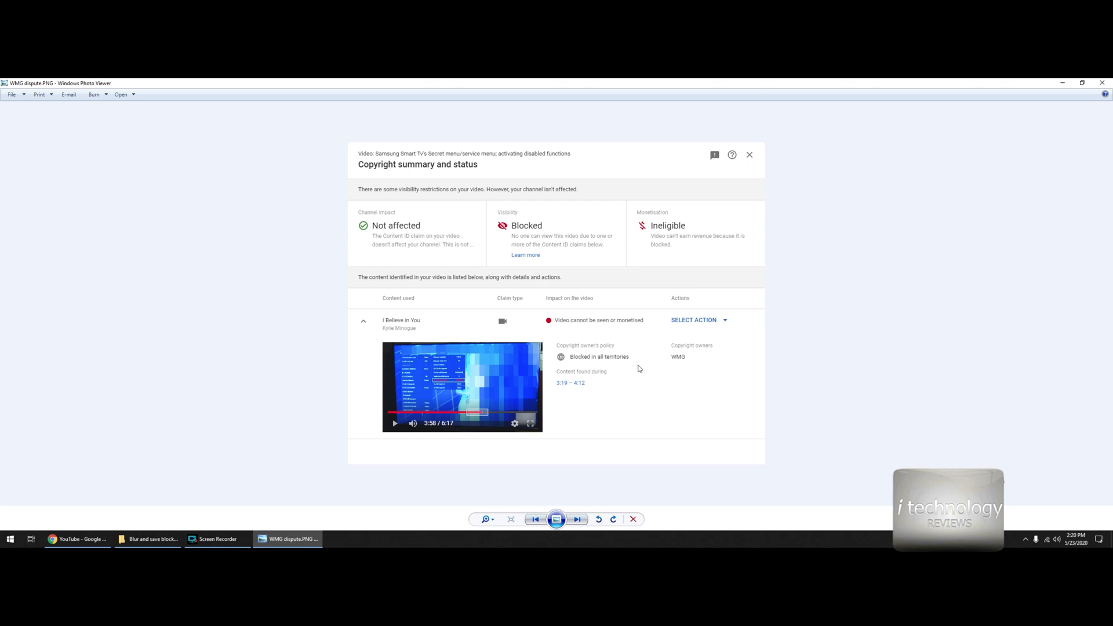
pyautogui.click(609, 373)
pyautogui.click(96, 537)
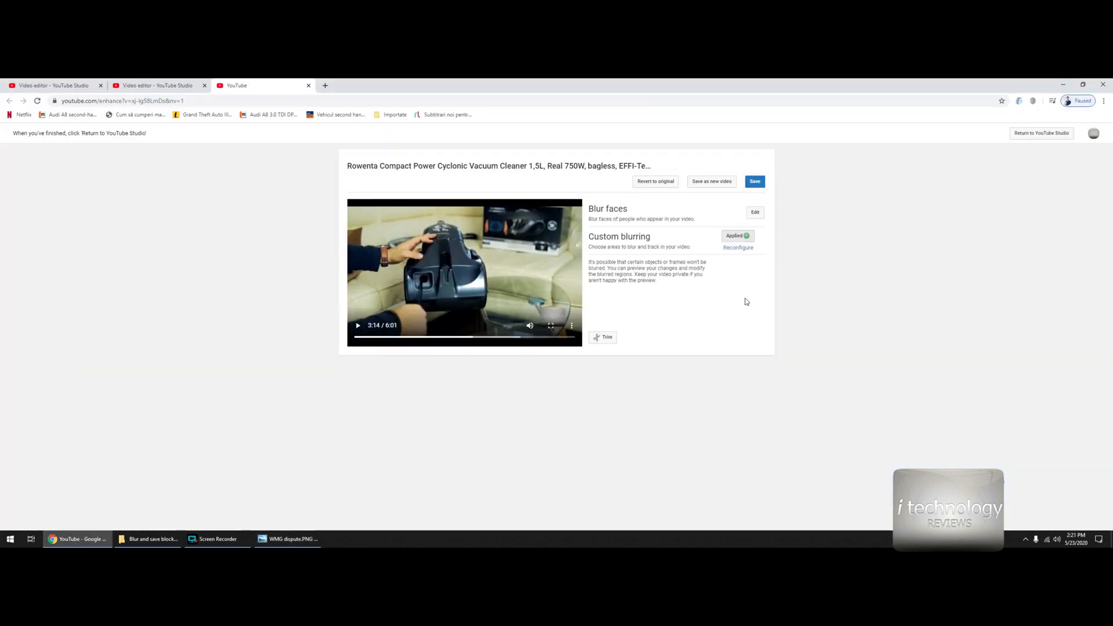
pyautogui.click(288, 538)
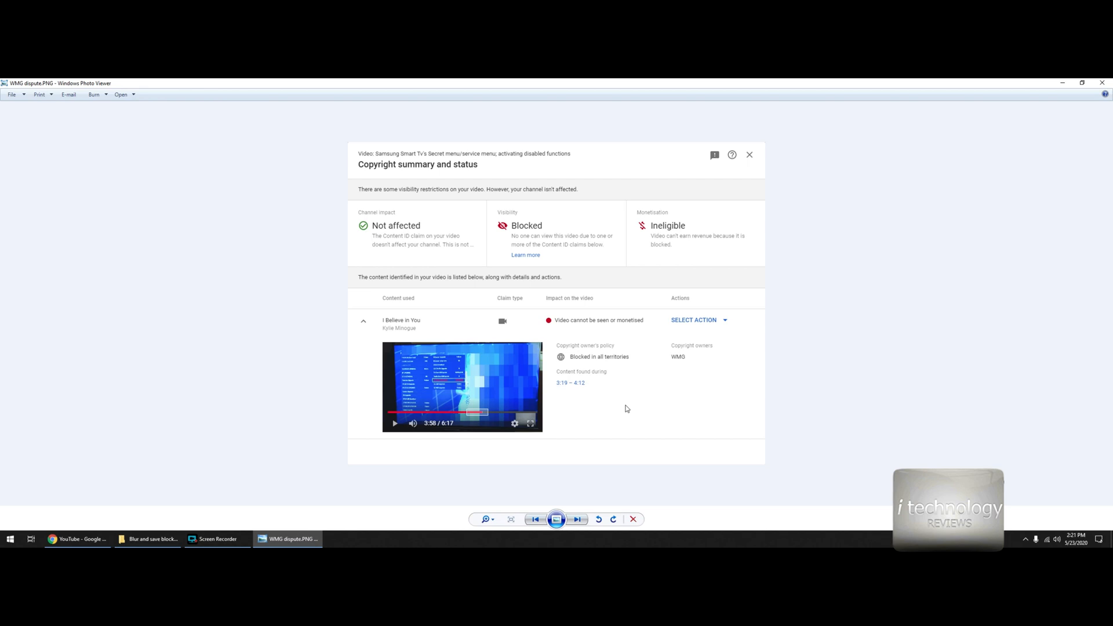
pyautogui.click(77, 539)
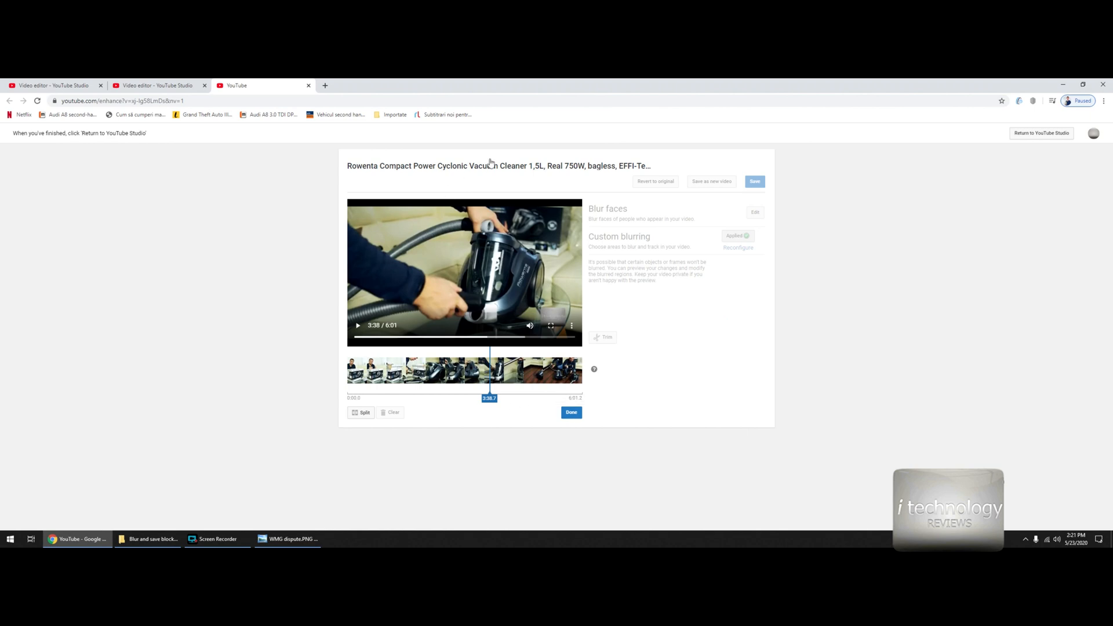
pyautogui.click(289, 539)
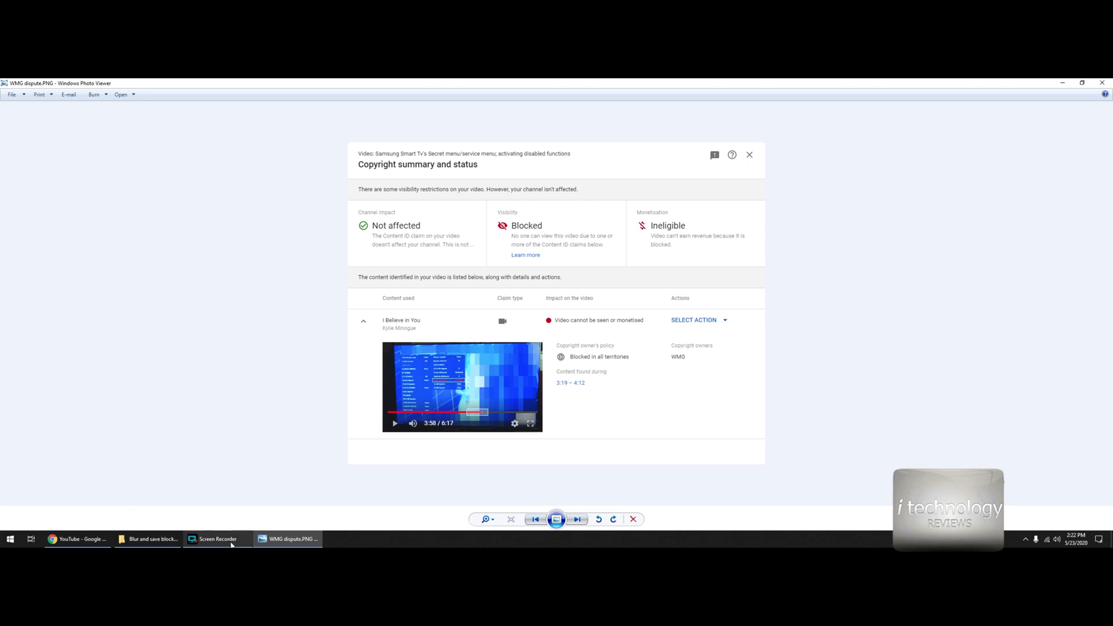
pyautogui.click(77, 538)
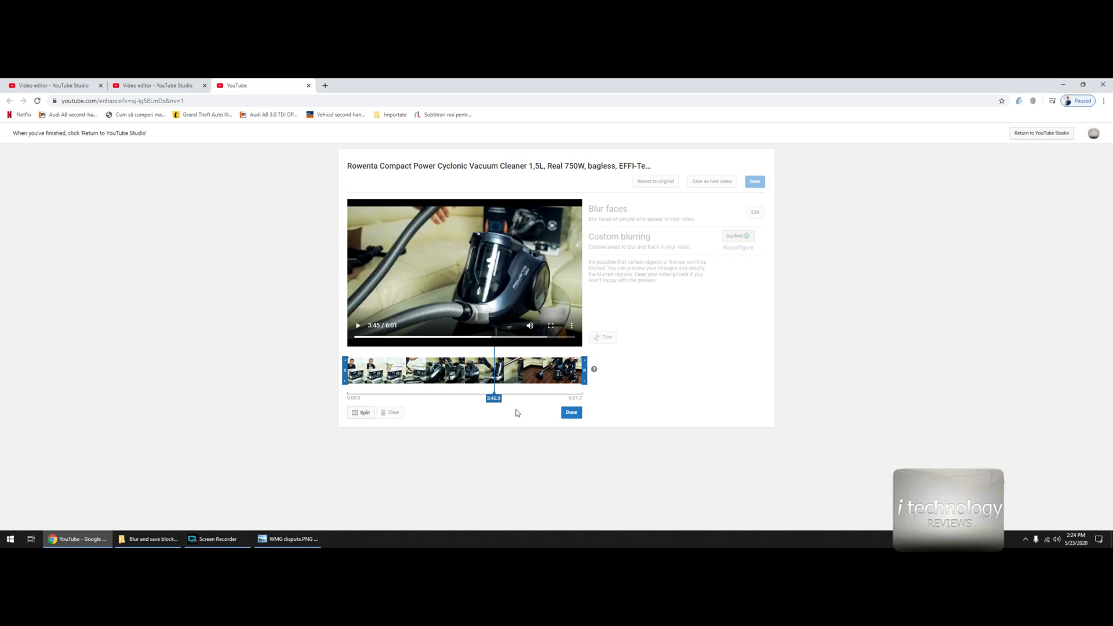
# - Split the vacuum cleaner video at about 4:04 and 4:06 and remove the short segment between the splits
pyautogui.click(508, 384)
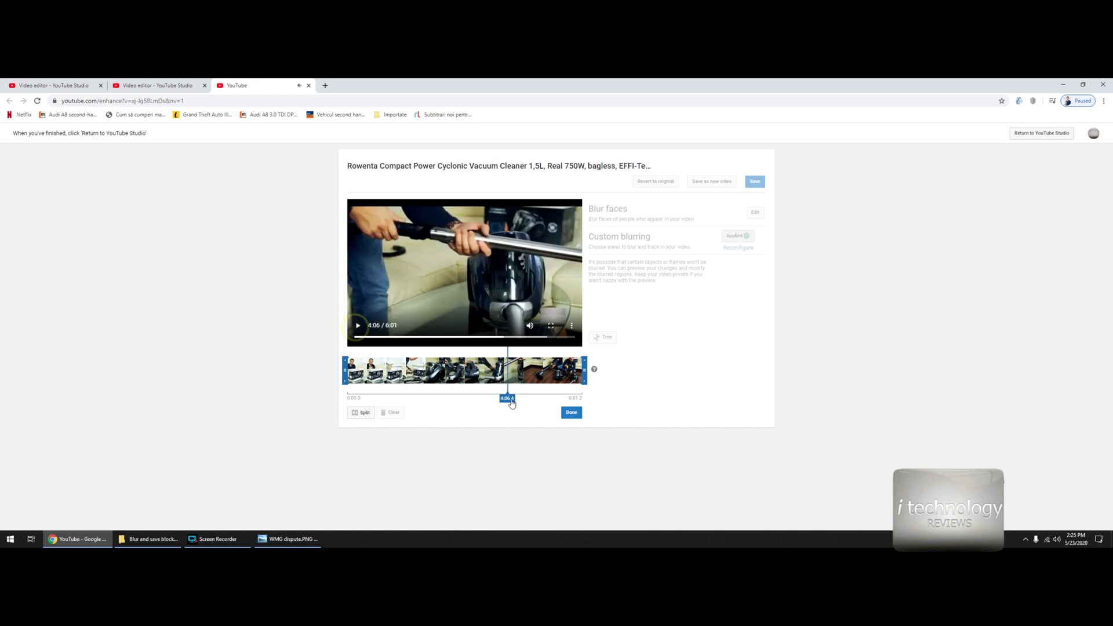
pyautogui.click(504, 385)
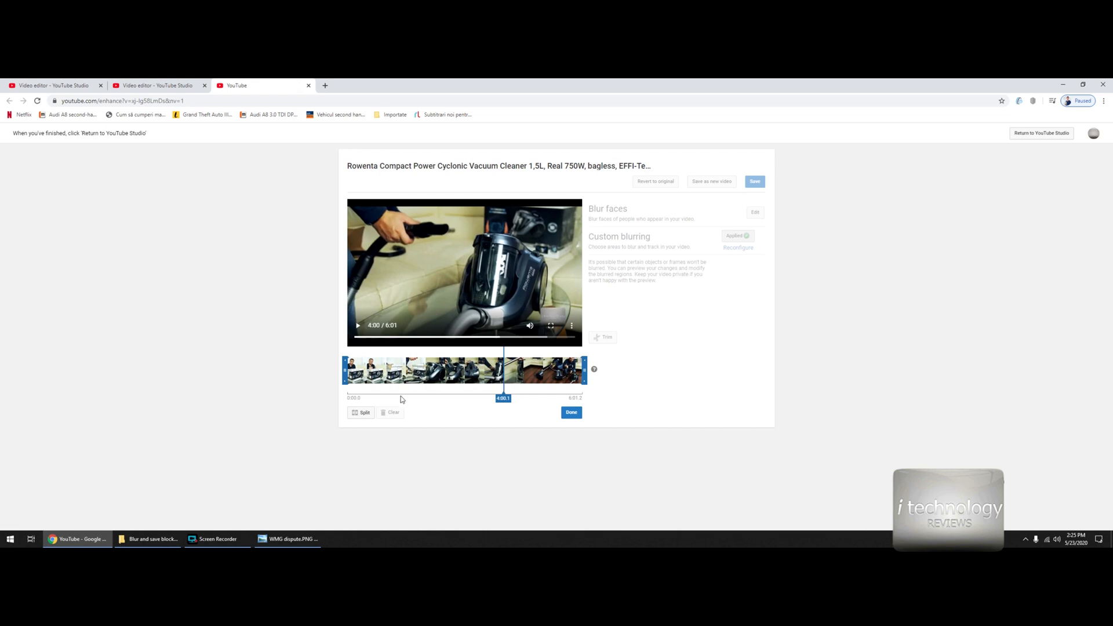
pyautogui.click(365, 324)
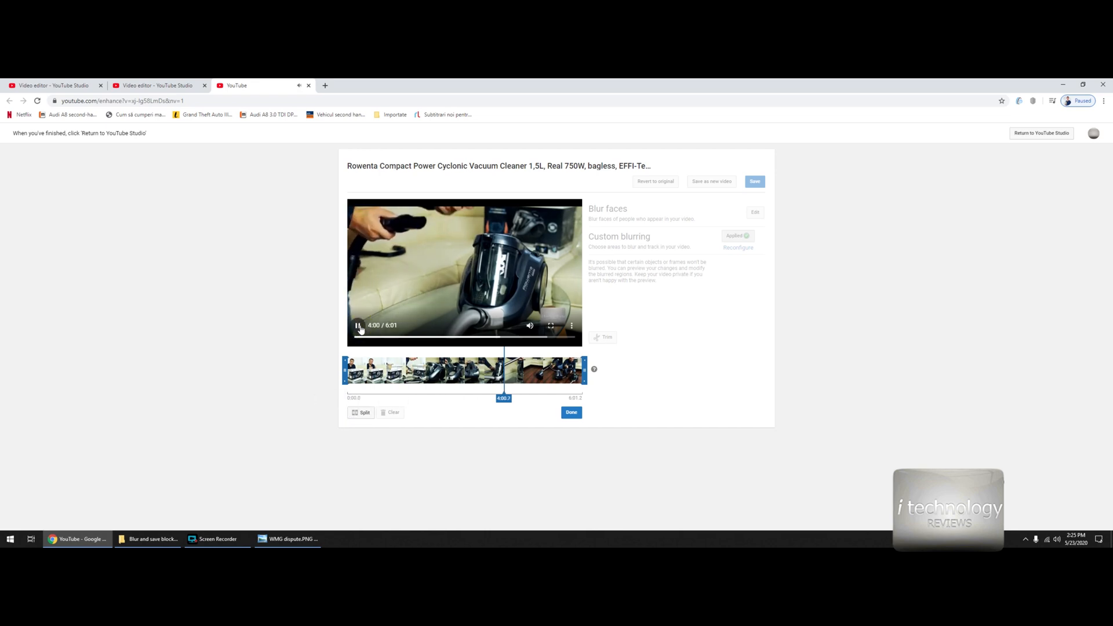
pyautogui.click(360, 414)
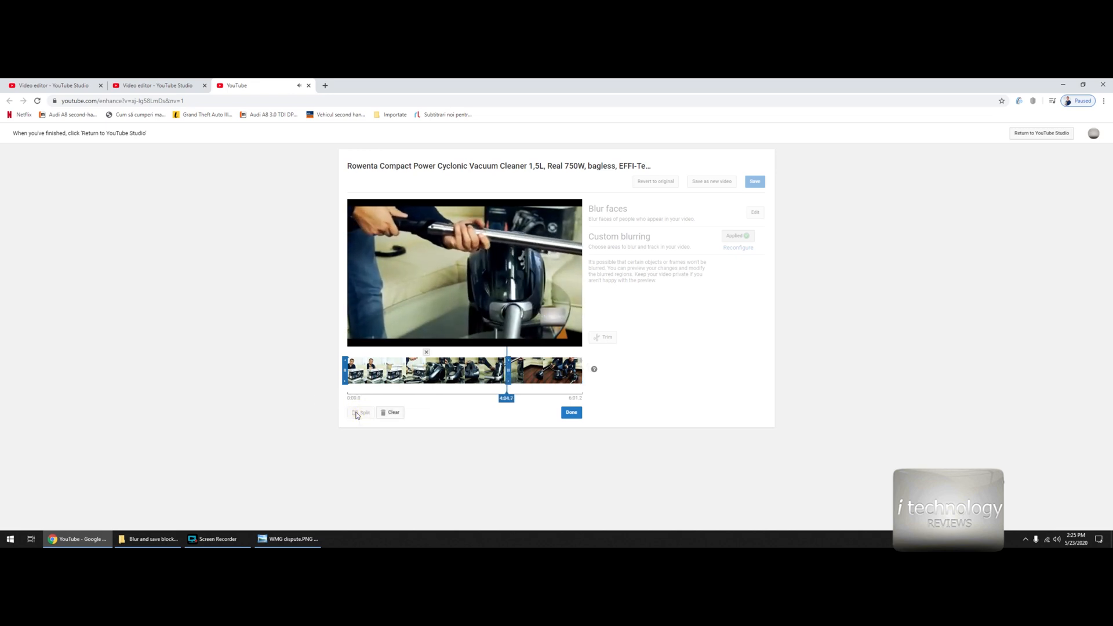
pyautogui.click(357, 413)
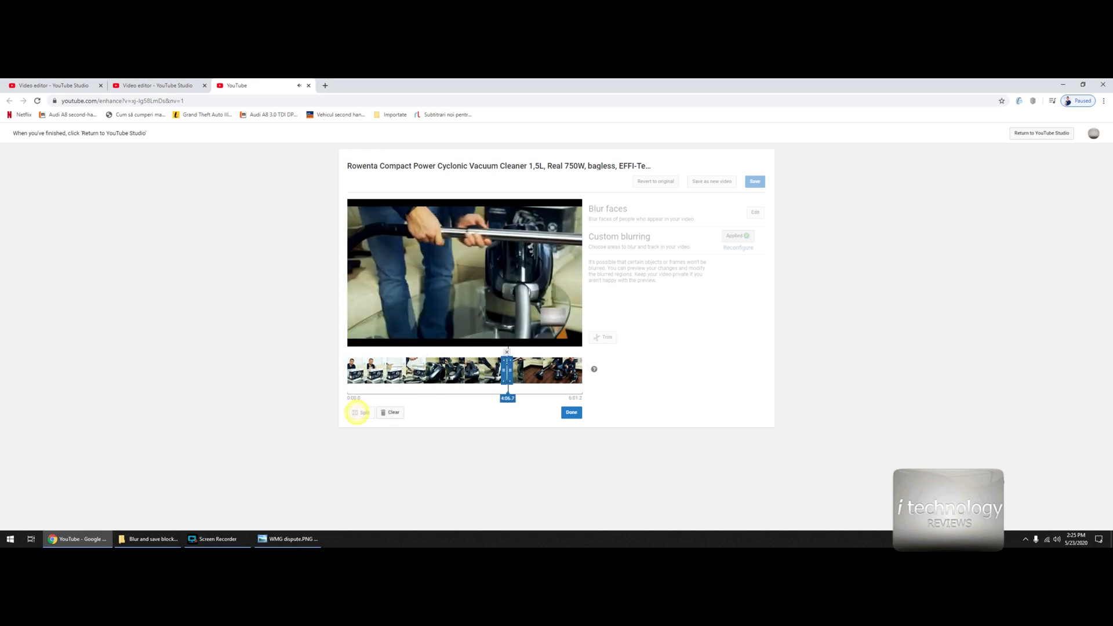
pyautogui.click(357, 324)
pyautogui.click(507, 352)
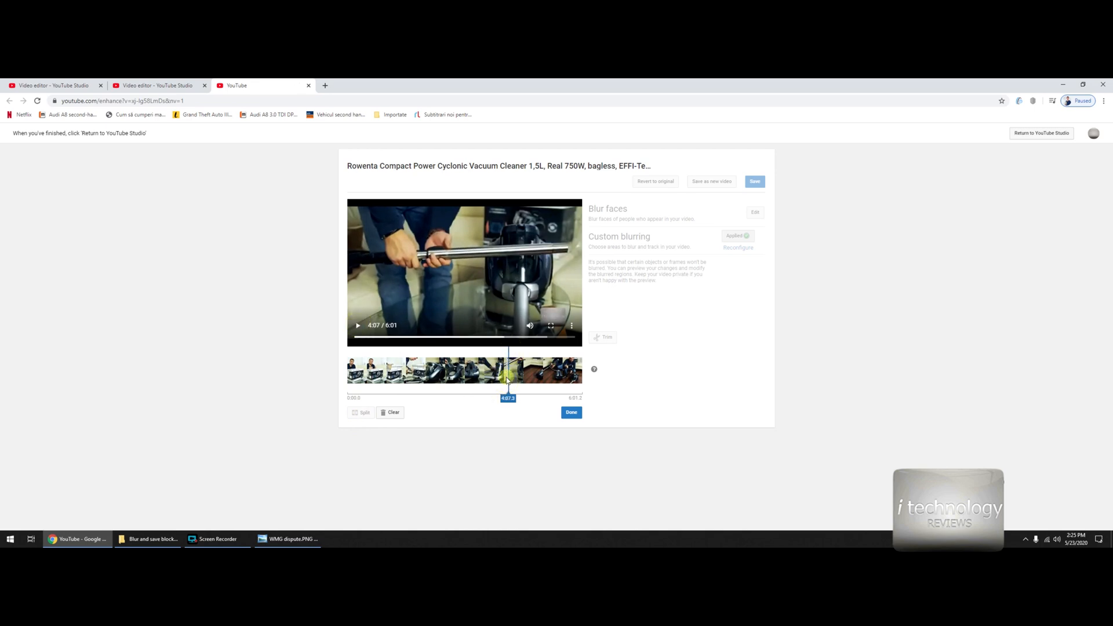
# - Check the timeline around the cut against the claim in WMG dispute.PNG and finish the trim
pyautogui.click(506, 382)
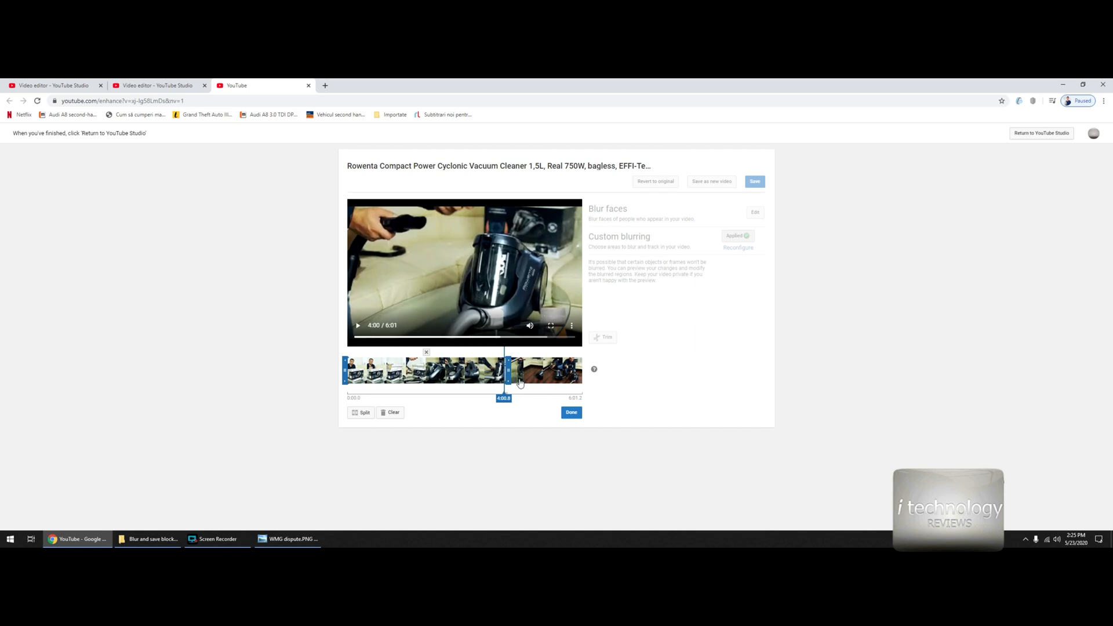
pyautogui.click(519, 388)
pyautogui.click(497, 391)
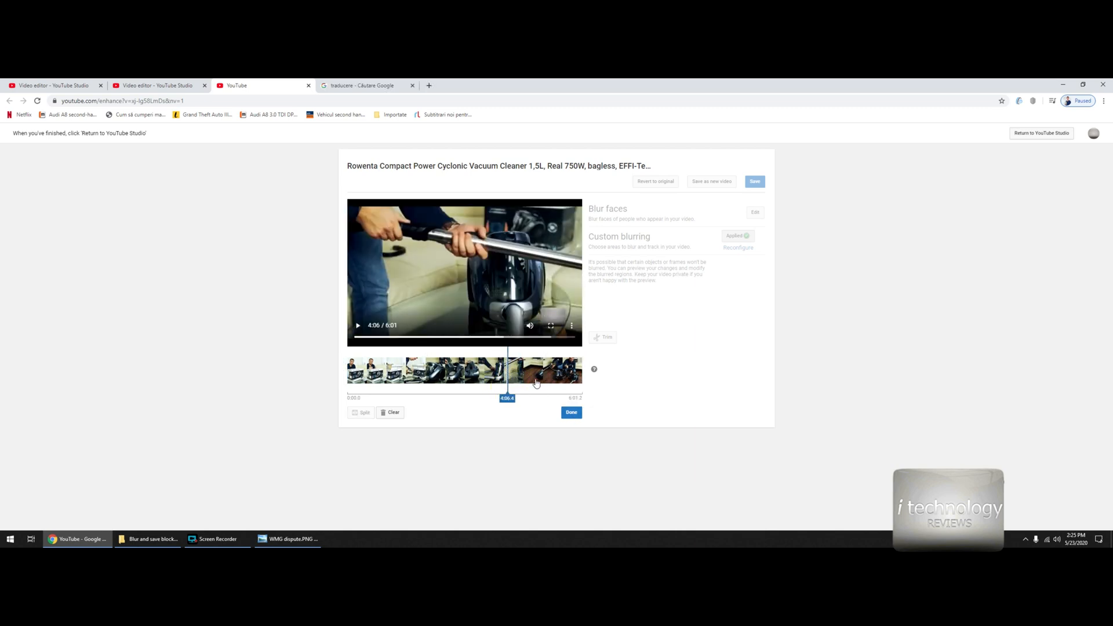
pyautogui.click(294, 540)
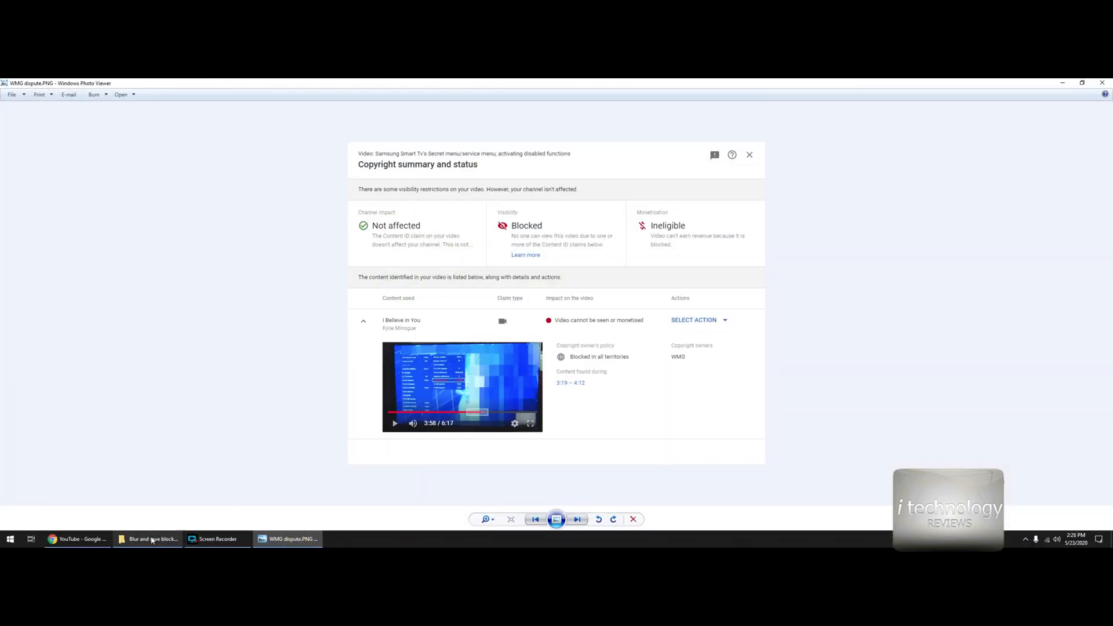
pyautogui.click(77, 539)
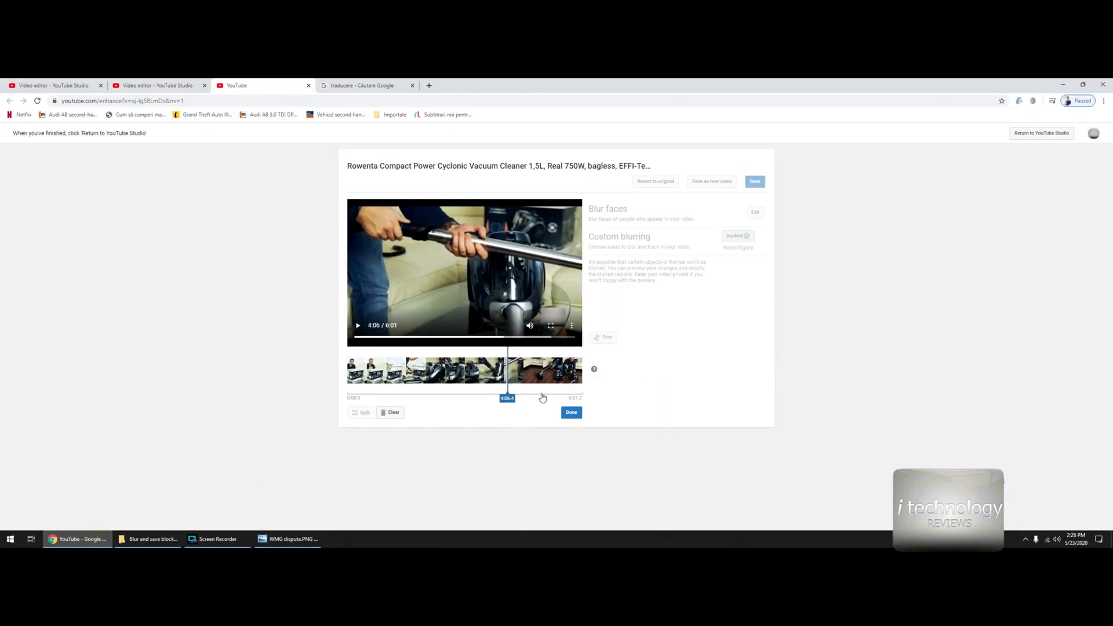
pyautogui.click(572, 416)
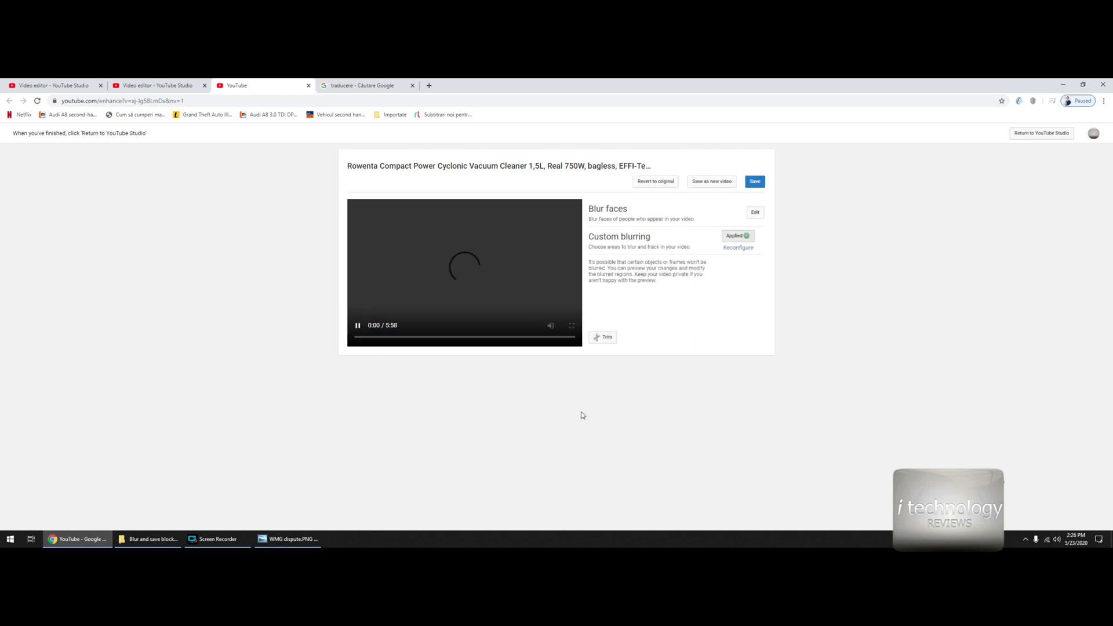
# - Check the trimmed video's preview and review the claimed time ranges in WMG dispute.PNG and connecting.PNG
pyautogui.click(358, 328)
pyautogui.click(357, 325)
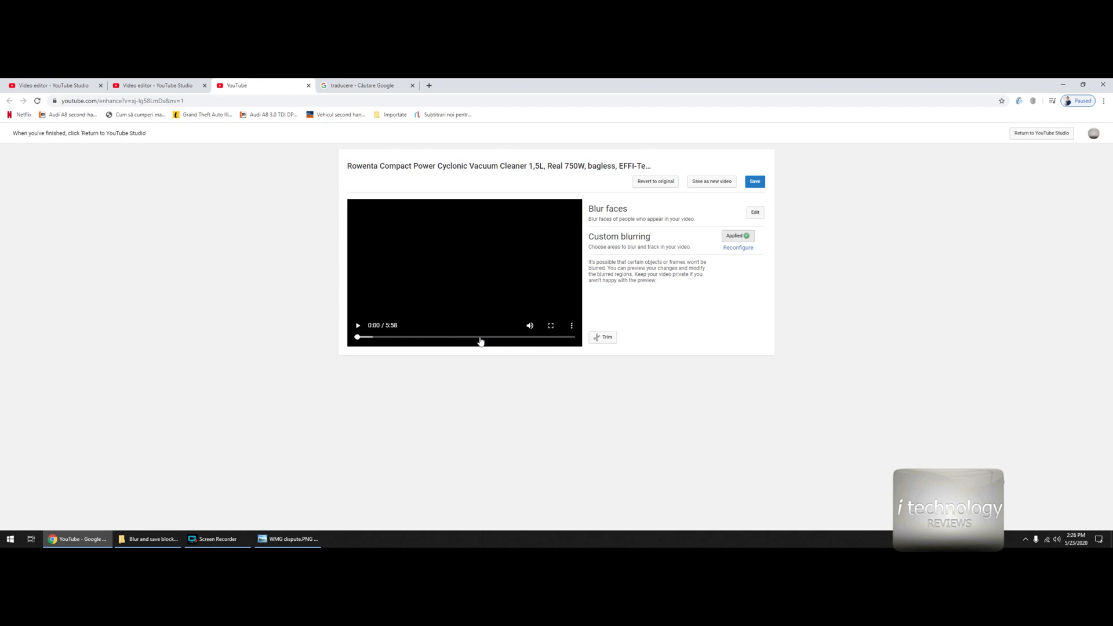
pyautogui.click(288, 539)
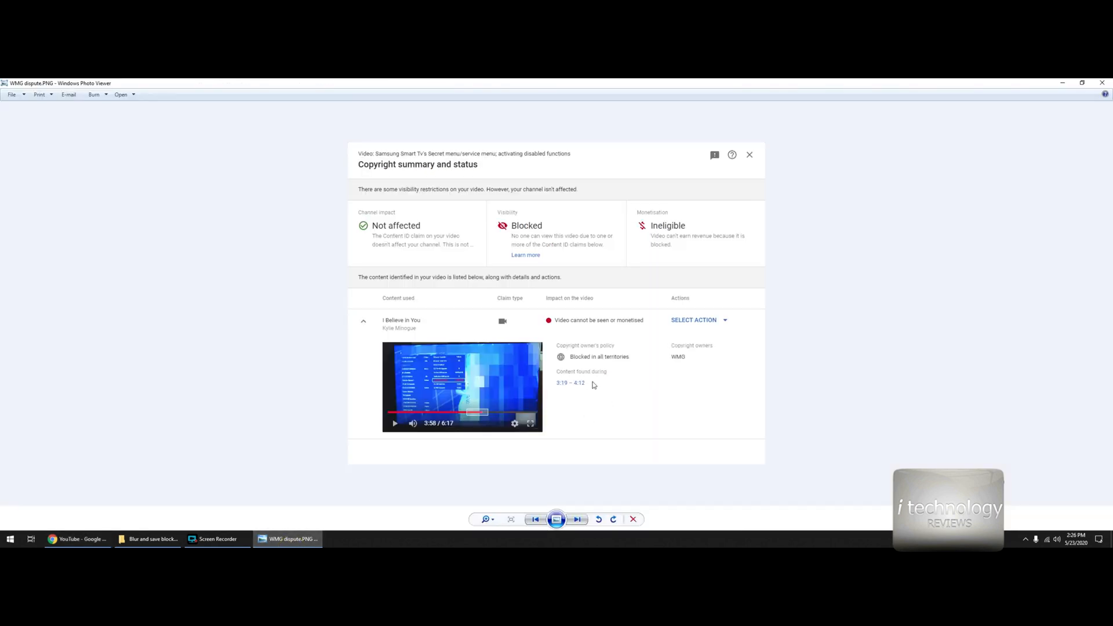
pyautogui.click(77, 539)
pyautogui.press('Left')
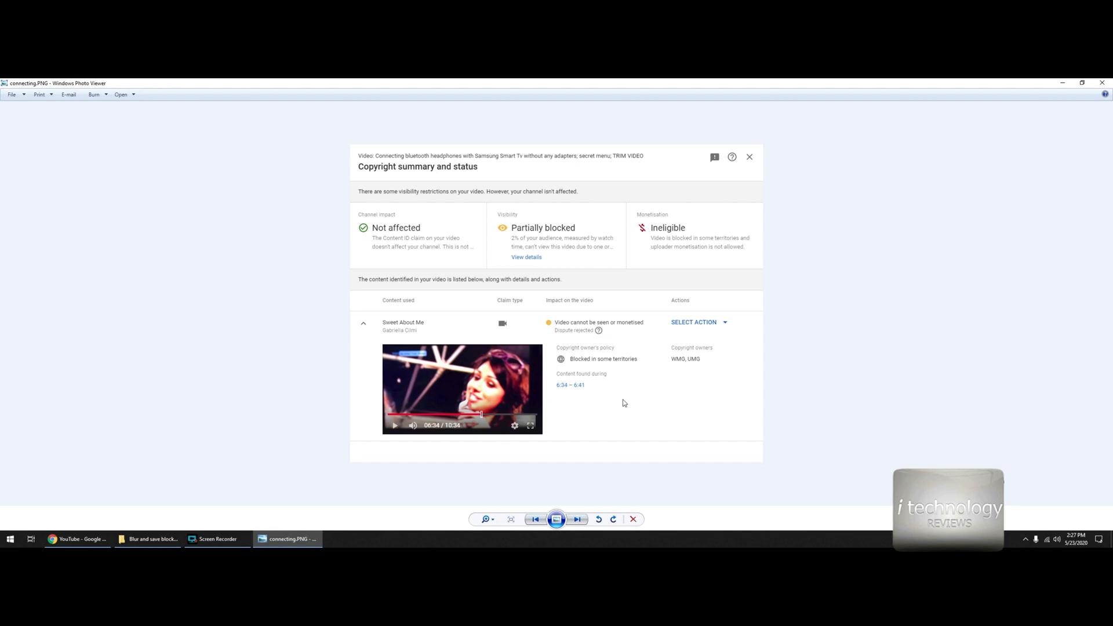
pyautogui.press('Right')
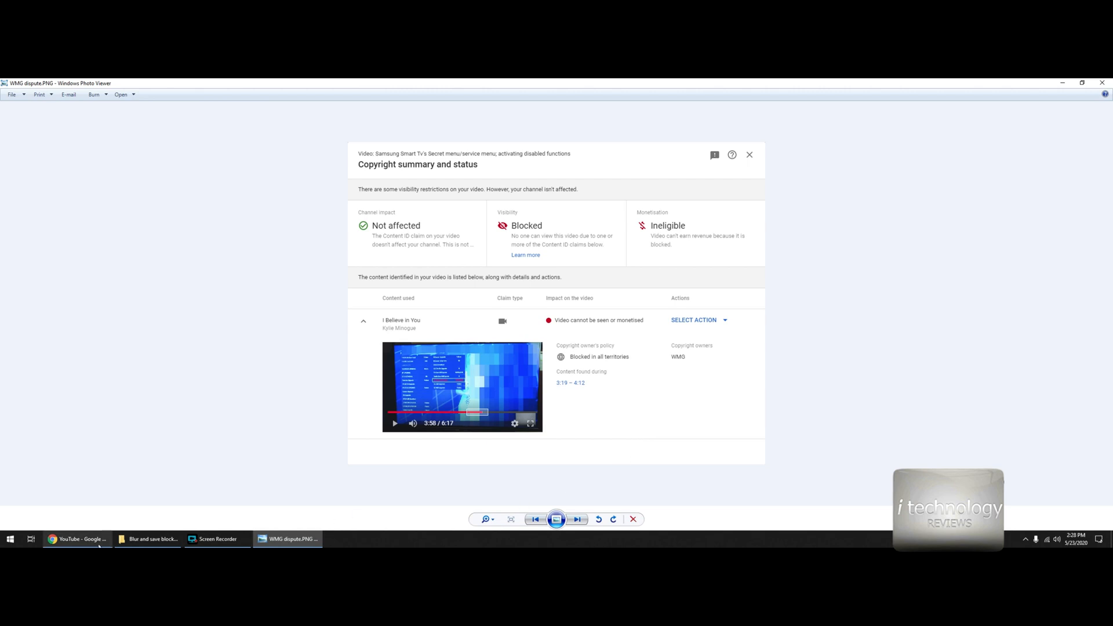
pyautogui.click(79, 539)
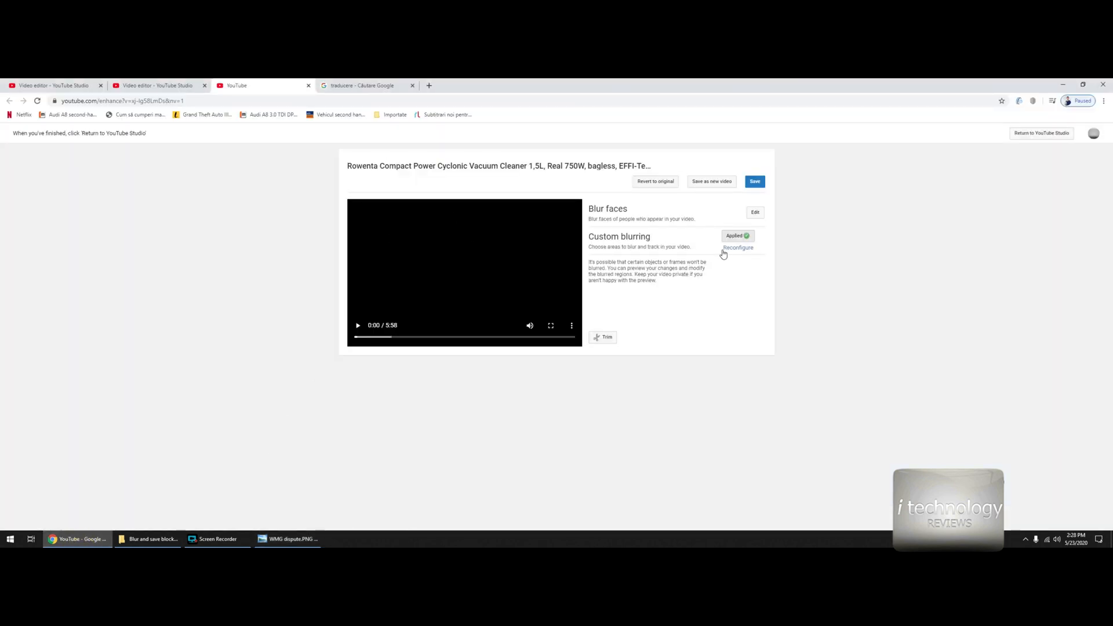